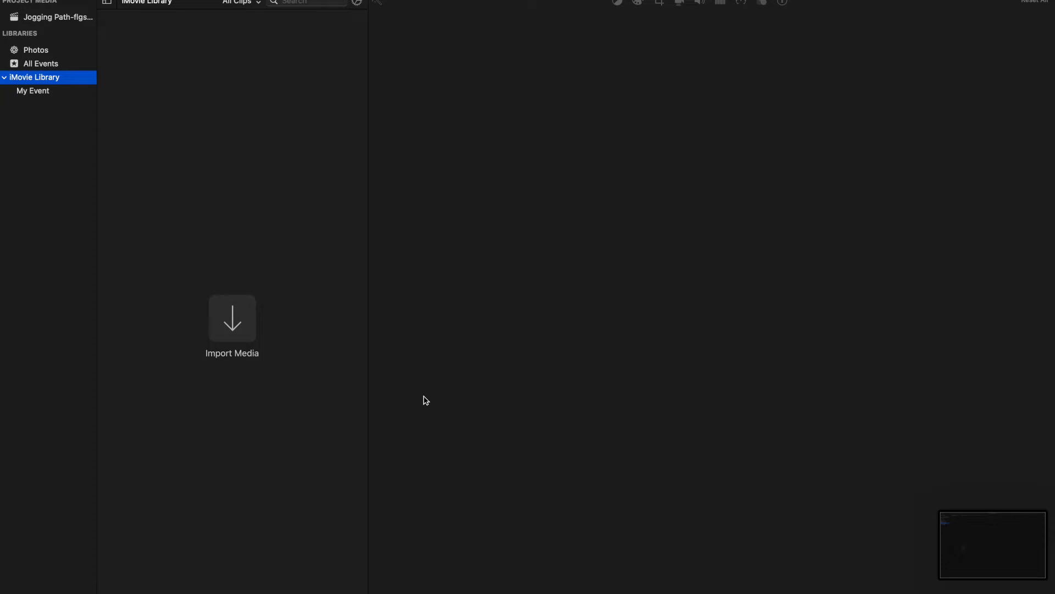
# Open the import window and select all eight clips in the imovie-tutorial folder
pyautogui.click(235, 330)
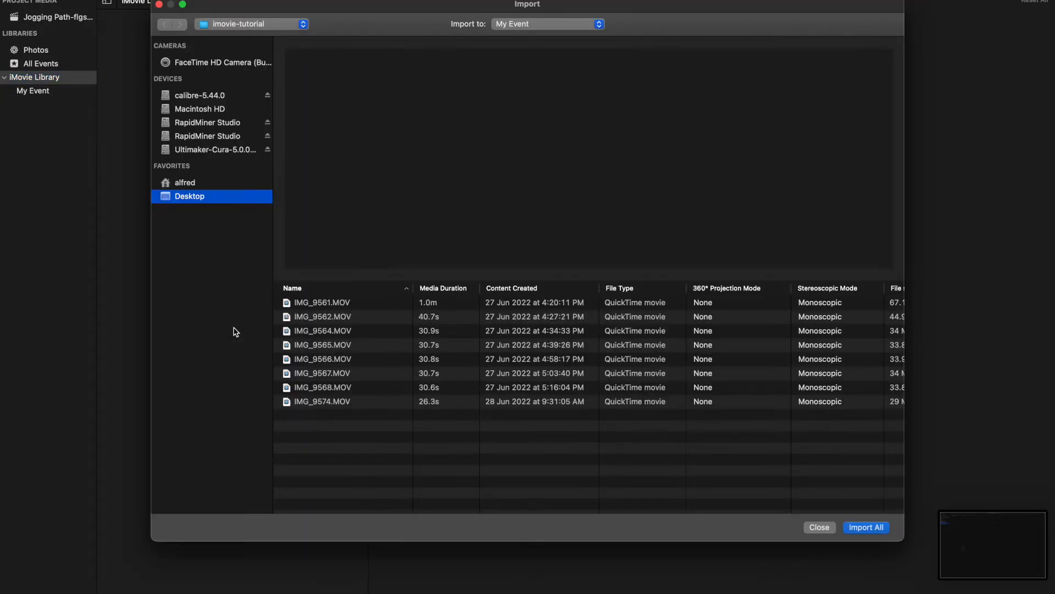
pyautogui.click(327, 303)
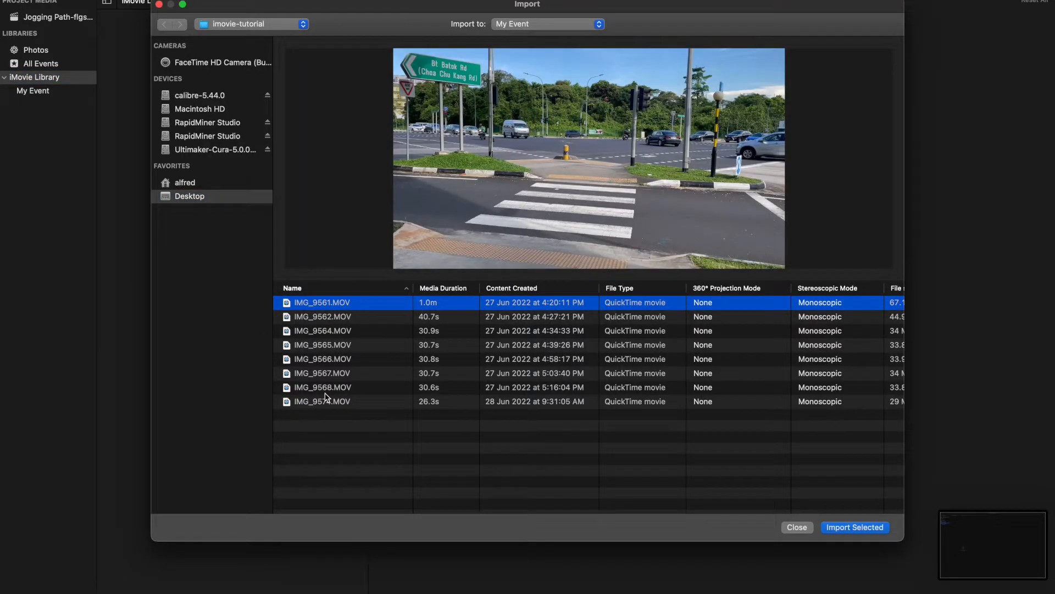
pyautogui.keyDown('shift'); pyautogui.click(325, 393); pyautogui.keyUp('shift')
pyautogui.keyDown('shift'); pyautogui.click(327, 403); pyautogui.keyUp('shift')
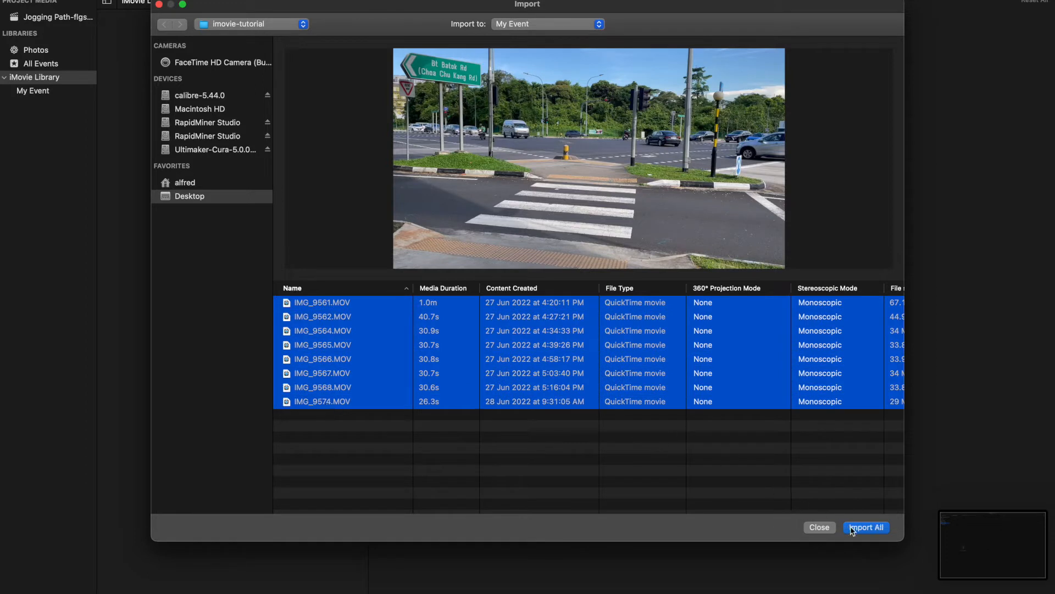
# Import all the clips into a new event named Jogging Path
pyautogui.click(571, 28)
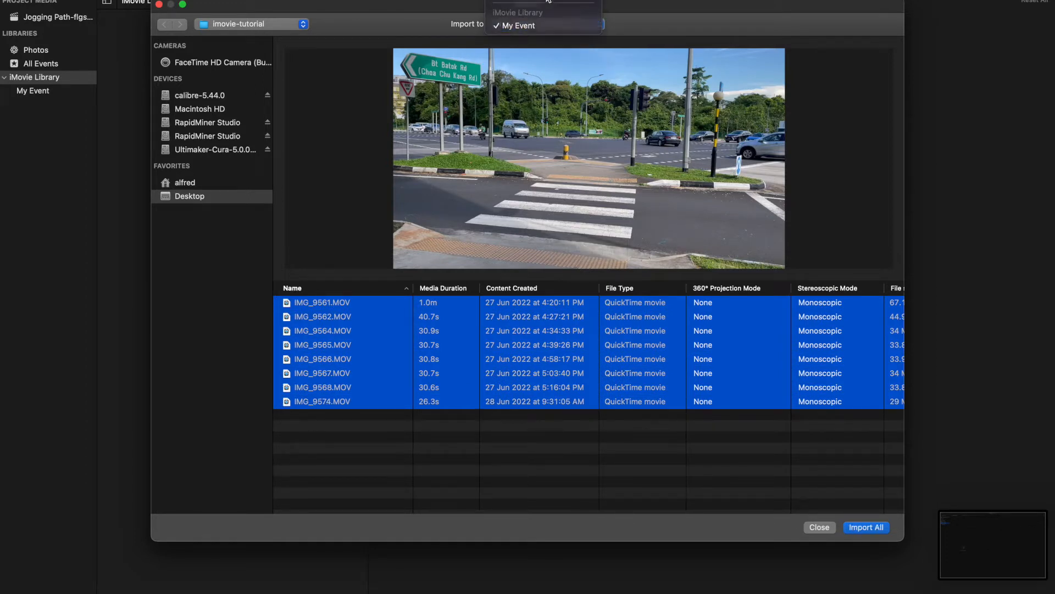
pyautogui.click(548, 2)
pyautogui.write('J')
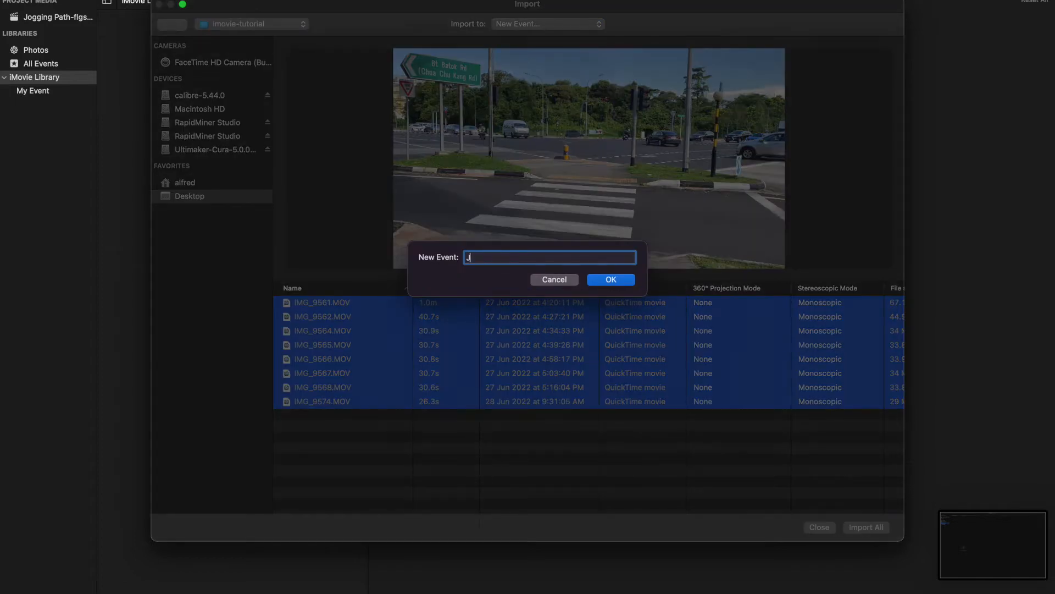
pyautogui.write('ogging Path')
pyautogui.click(611, 280)
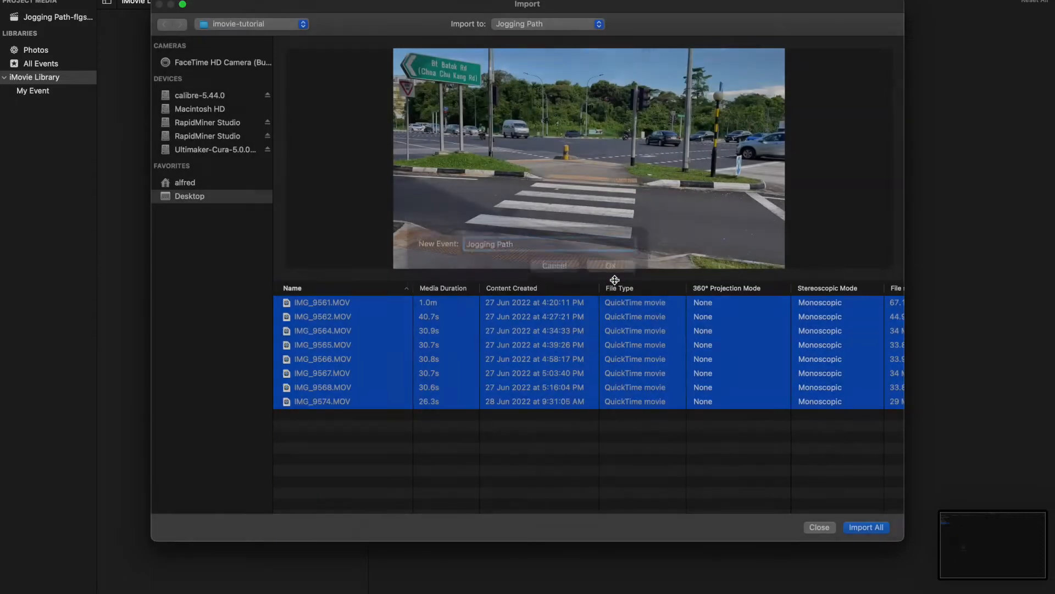
pyautogui.click(866, 527)
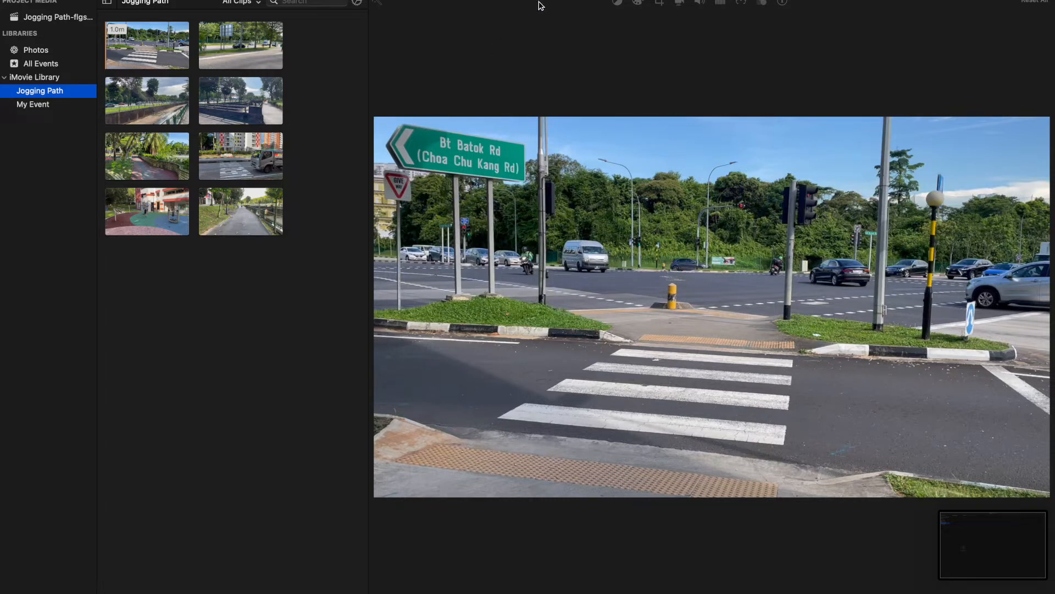
# Create a new Movie project
pyautogui.click(55, 0)
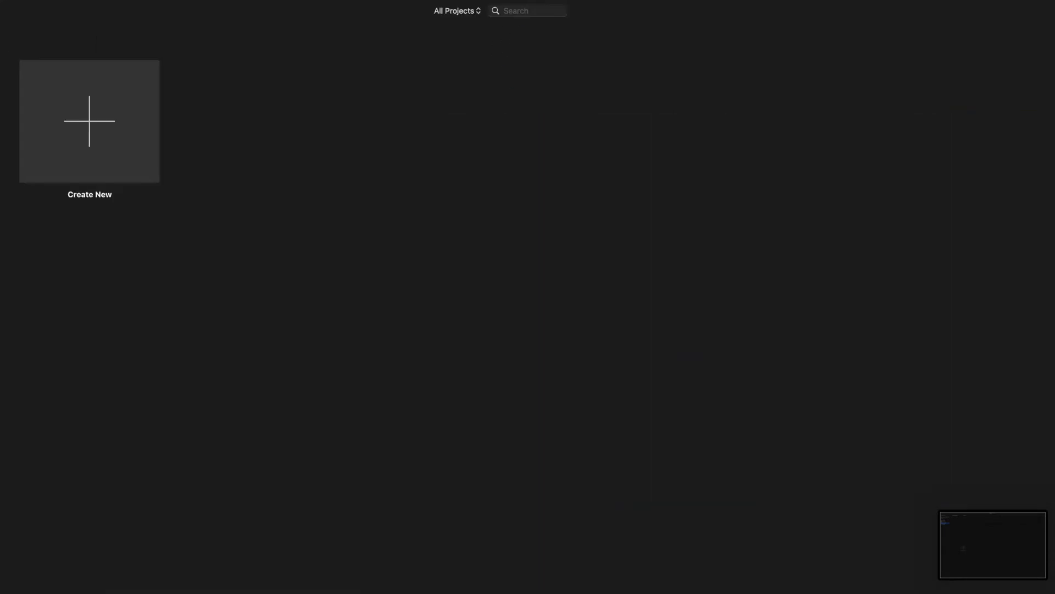
pyautogui.click(94, 135)
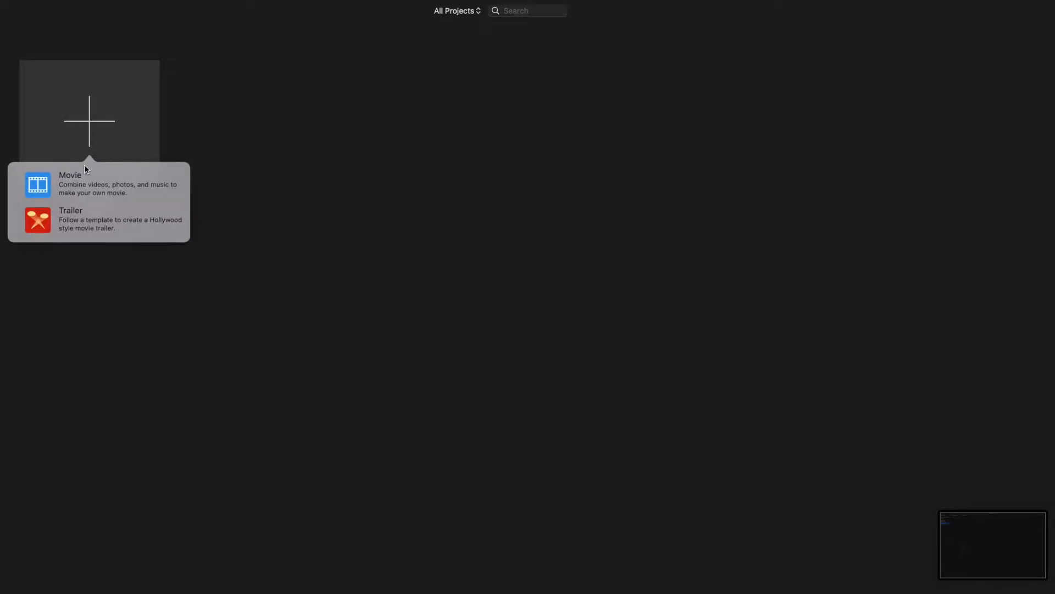
pyautogui.click(78, 180)
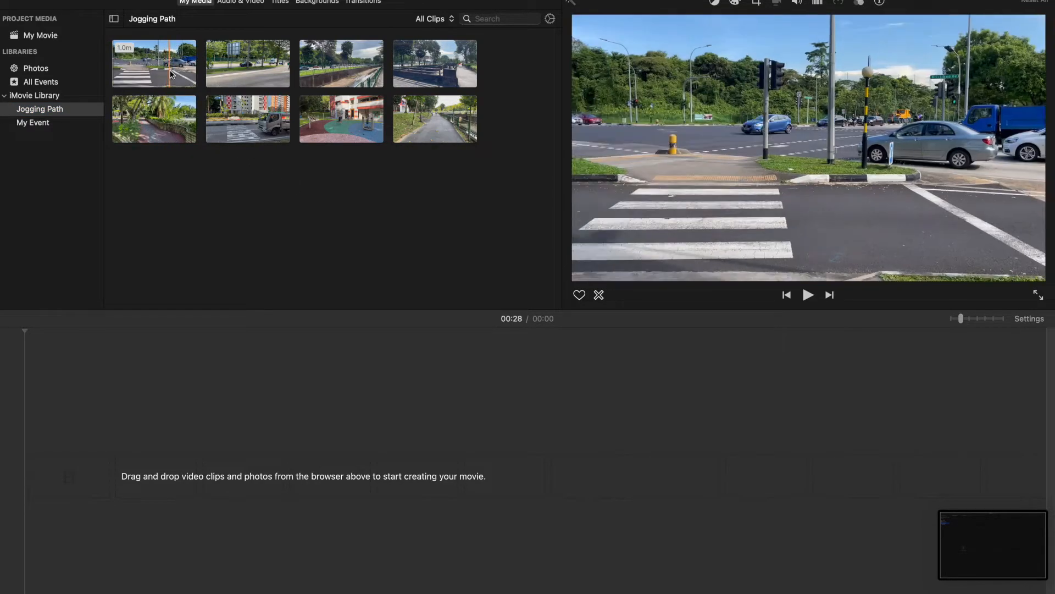
# Add the first, fifth and seventh clips of the event to the timeline in that order
pyautogui.moveTo(170, 80); pyautogui.dragTo(52, 437)
pyautogui.moveTo(156, 118); pyautogui.dragTo(442, 407)
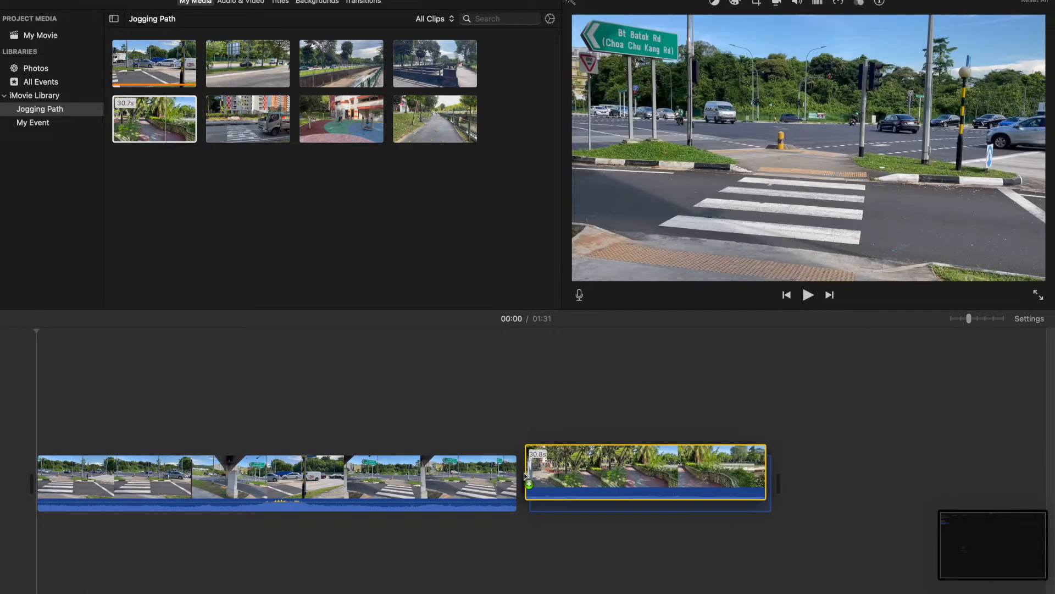
pyautogui.moveTo(353, 137); pyautogui.dragTo(797, 482)
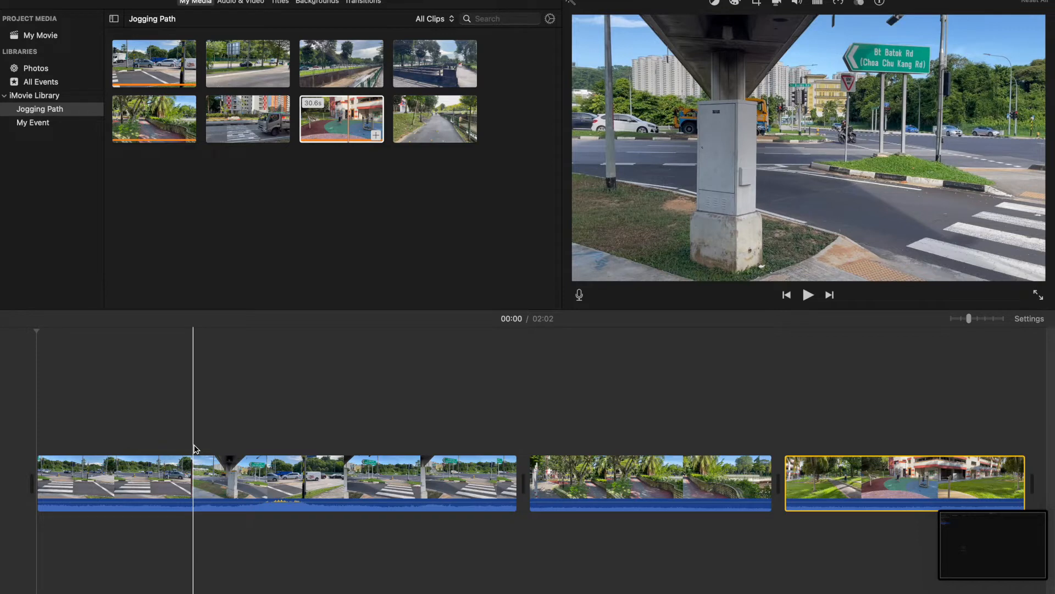
# Trim the first timeline clip to a selected range from about 0:19 to 0:47
pyautogui.click(193, 482)
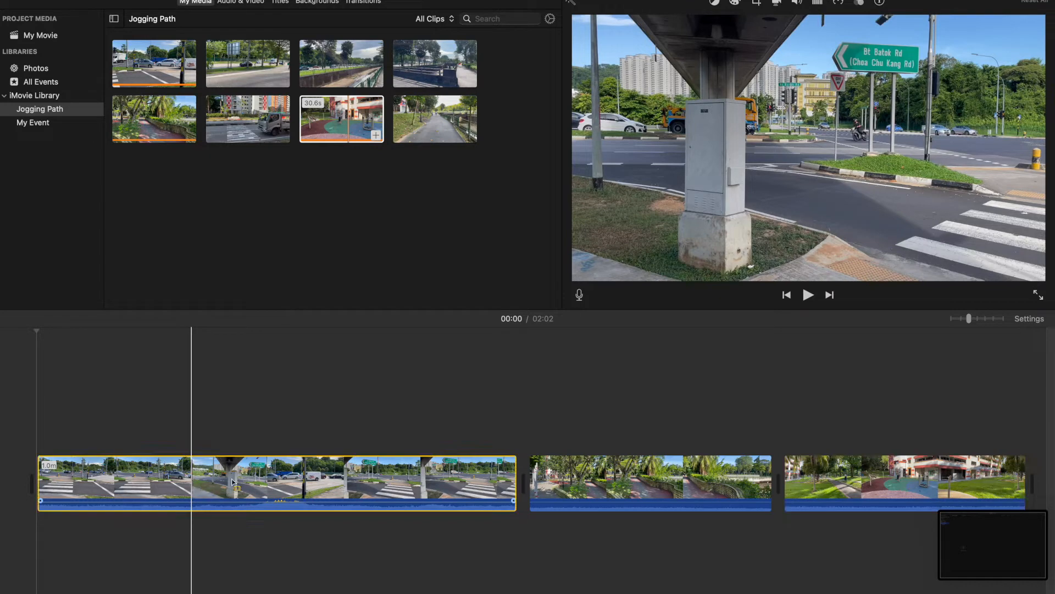
pyautogui.click(194, 486)
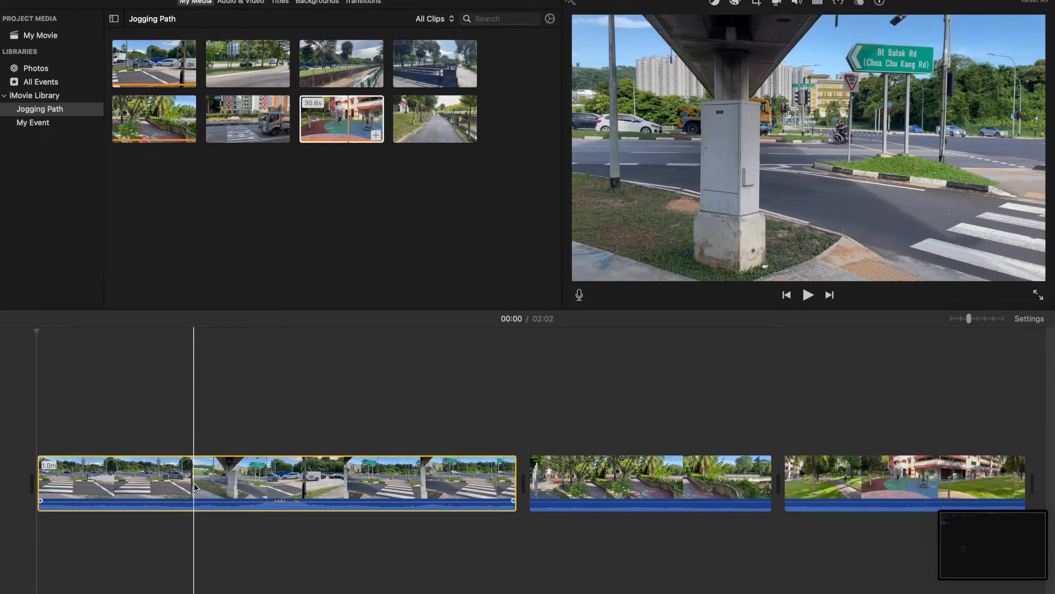
pyautogui.click(187, 495)
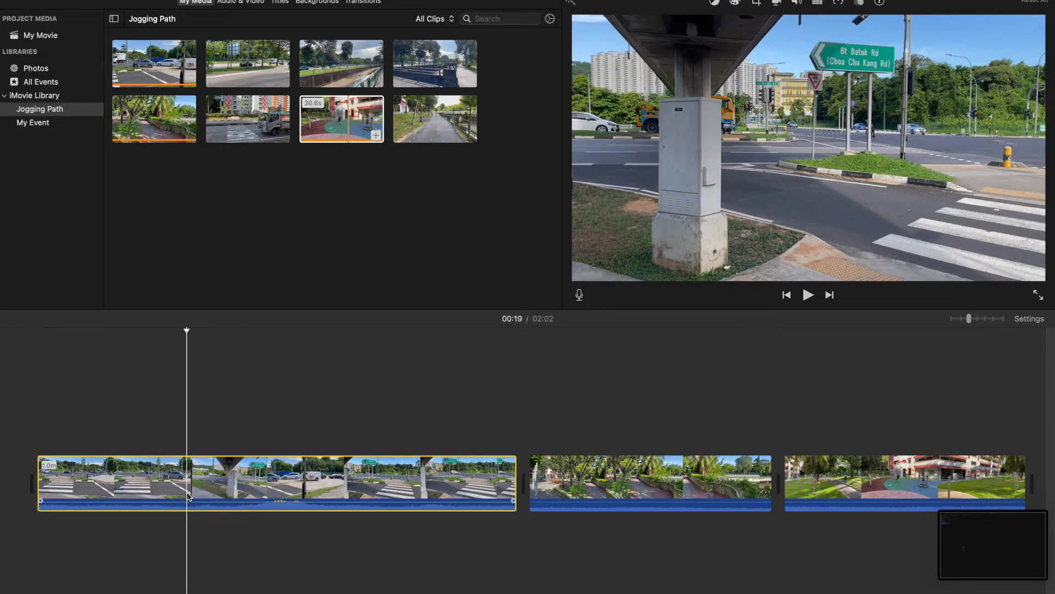
pyautogui.moveTo(188, 495); pyautogui.dragTo(407, 504)
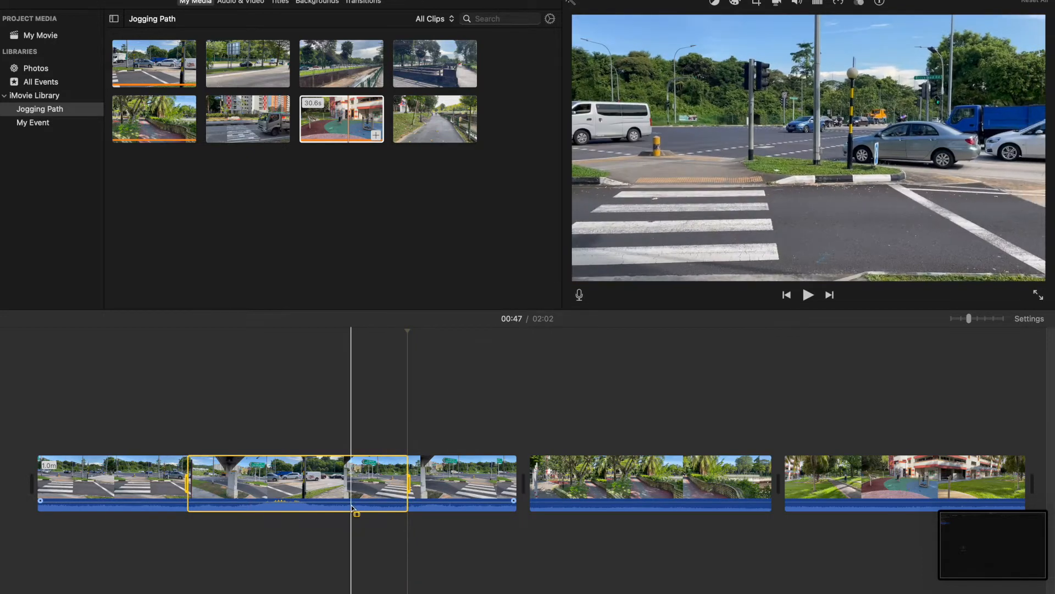
pyautogui.rightClick(354, 487)
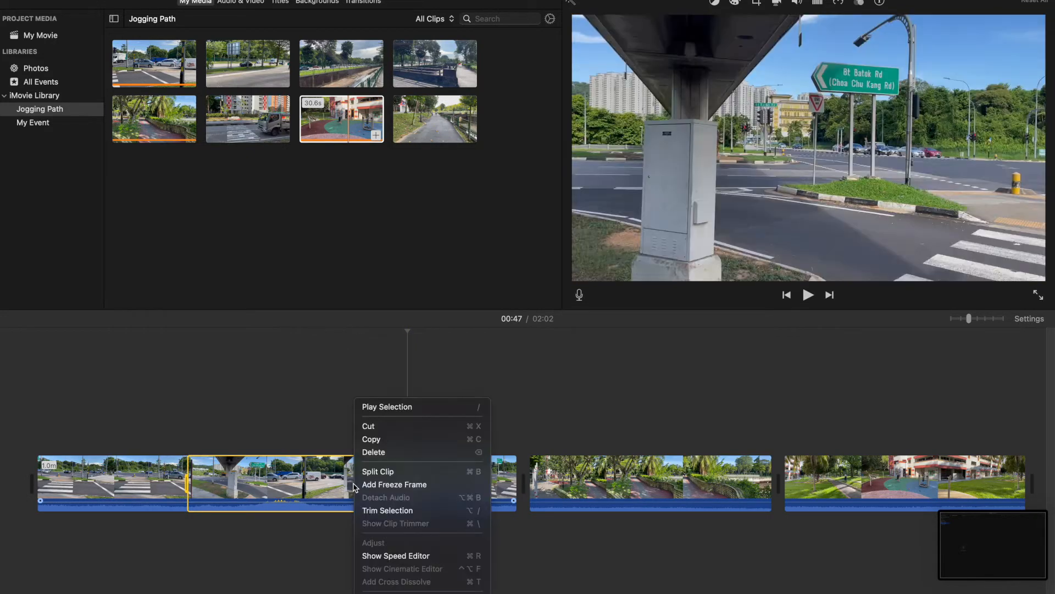
pyautogui.click(370, 511)
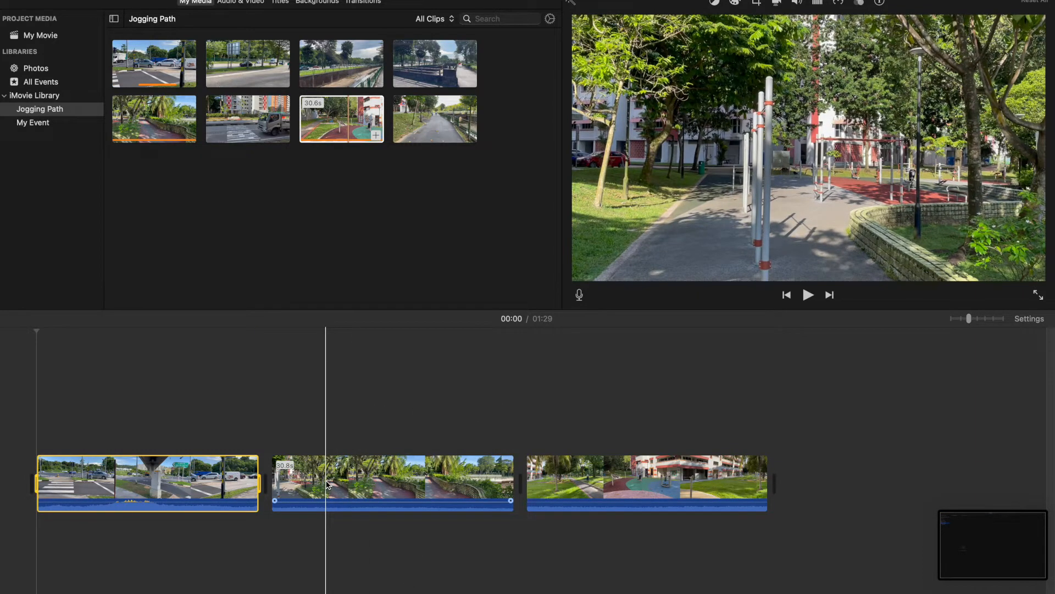
# Trim the second timeline clip to a selected range in its middle portion
pyautogui.click(327, 483)
pyautogui.moveTo(327, 484); pyautogui.dragTo(467, 479)
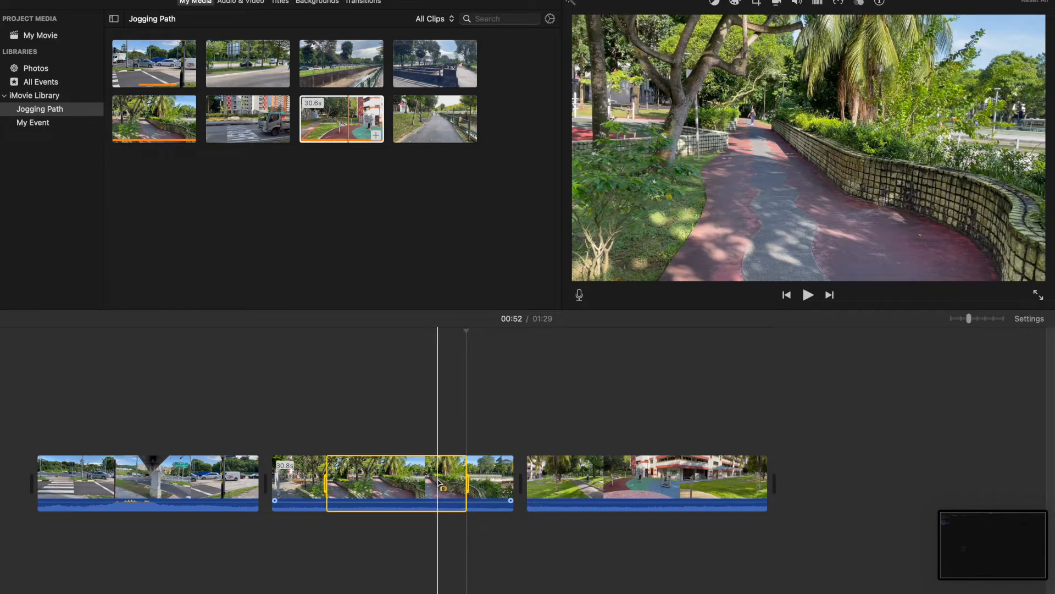
pyautogui.rightClick(439, 483)
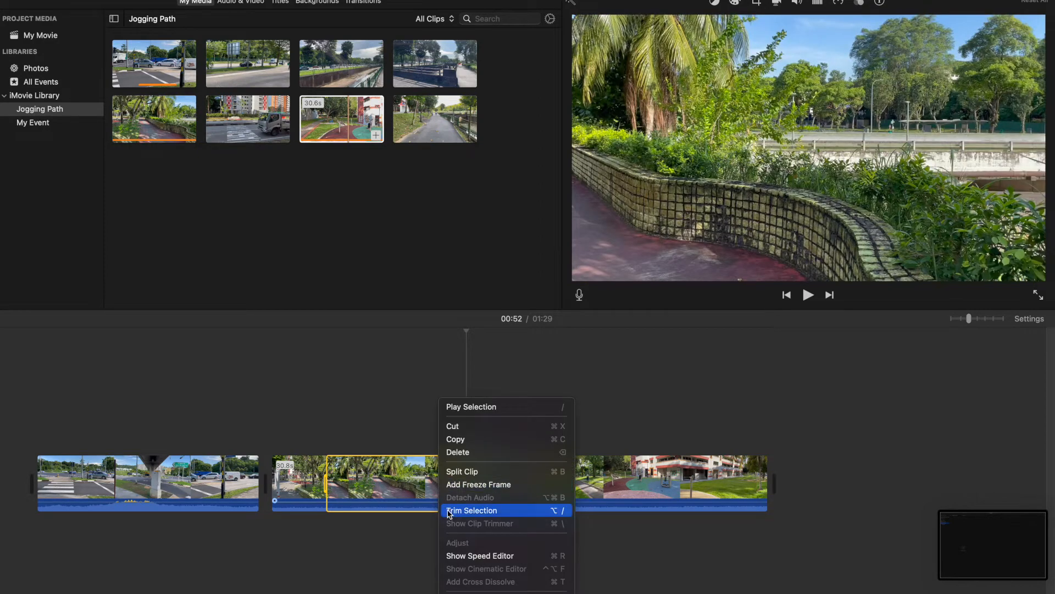
pyautogui.click(472, 510)
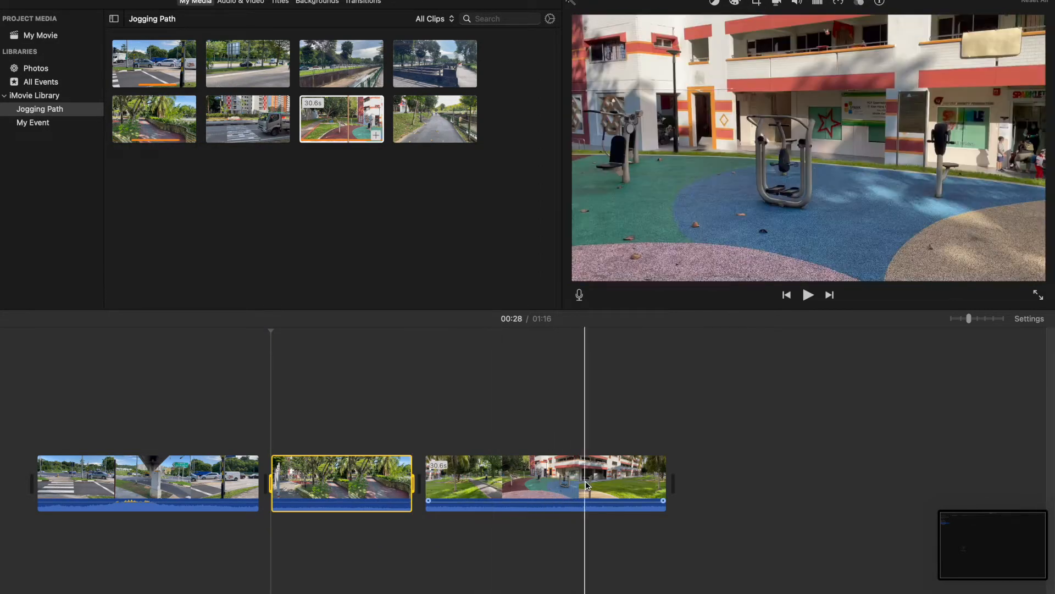
# Trim the third timeline clip to a short selected range at its end
pyautogui.click(581, 484)
pyautogui.moveTo(581, 485)
pyautogui.mouseDown()
pyautogui.moveTo(617, 485)
pyautogui.moveTo(580, 484)
pyautogui.mouseUp()
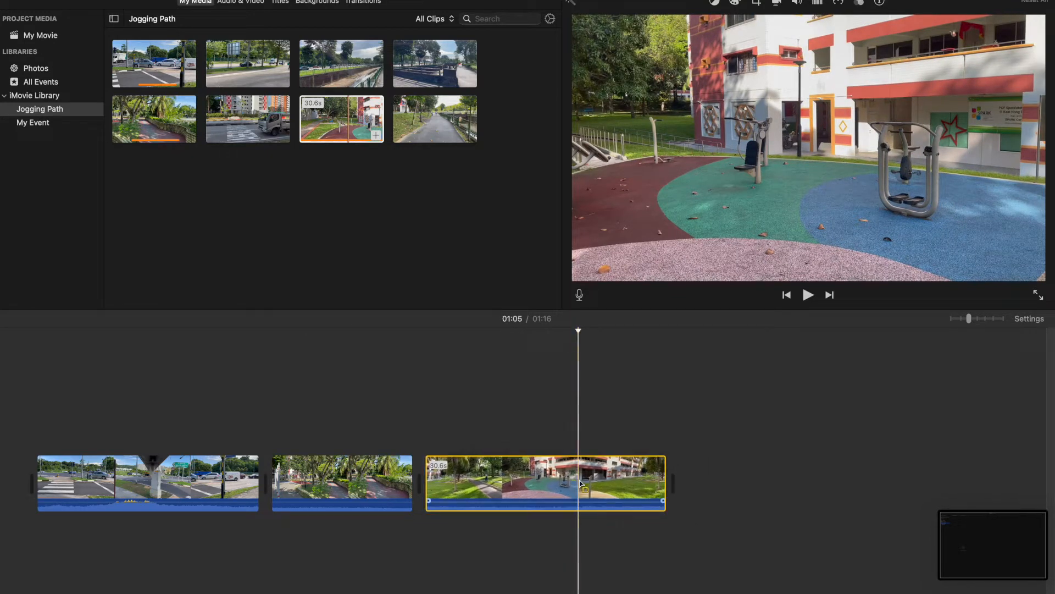
pyautogui.moveTo(580, 484); pyautogui.dragTo(662, 481)
pyautogui.rightClick(648, 484)
pyautogui.click(665, 510)
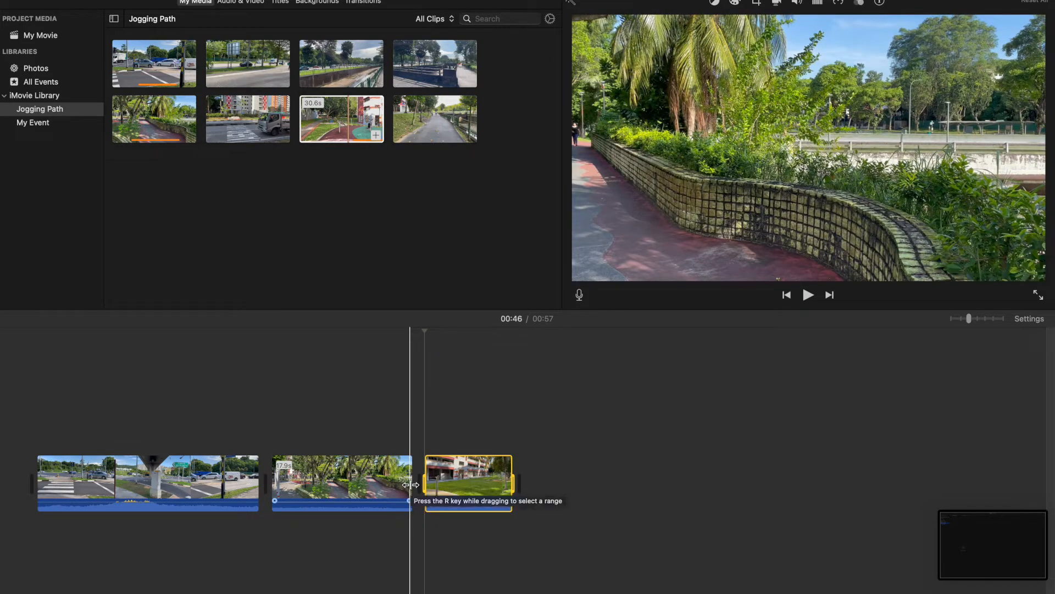
# Shorten the second clip's edges and refine its start and end points in the Clip Trimmer
pyautogui.moveTo(412, 484); pyautogui.dragTo(384, 484)
pyautogui.moveTo(274, 473); pyautogui.dragTo(240, 473)
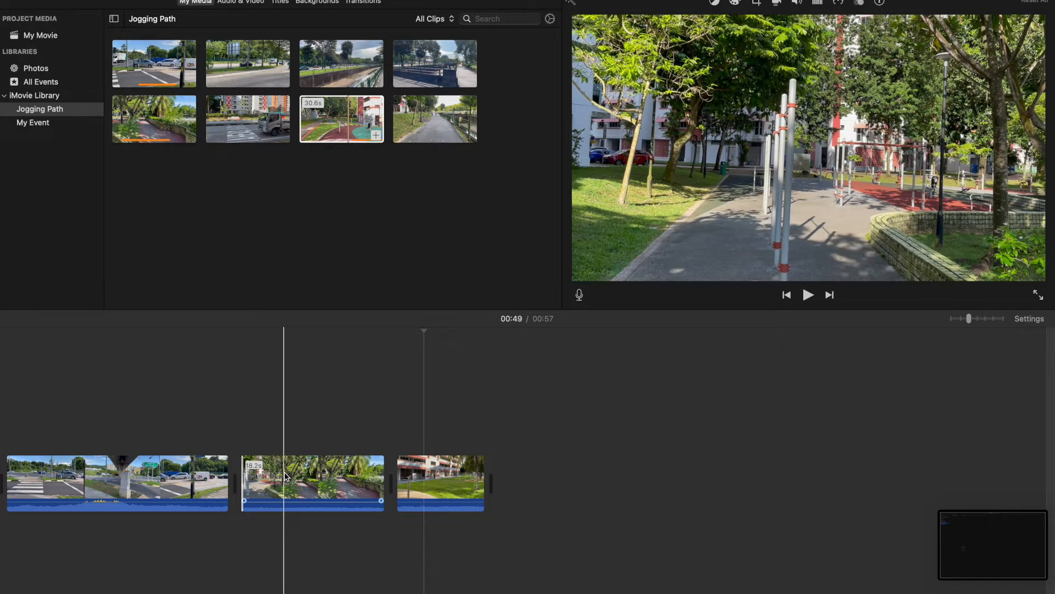
pyautogui.rightClick(285, 476)
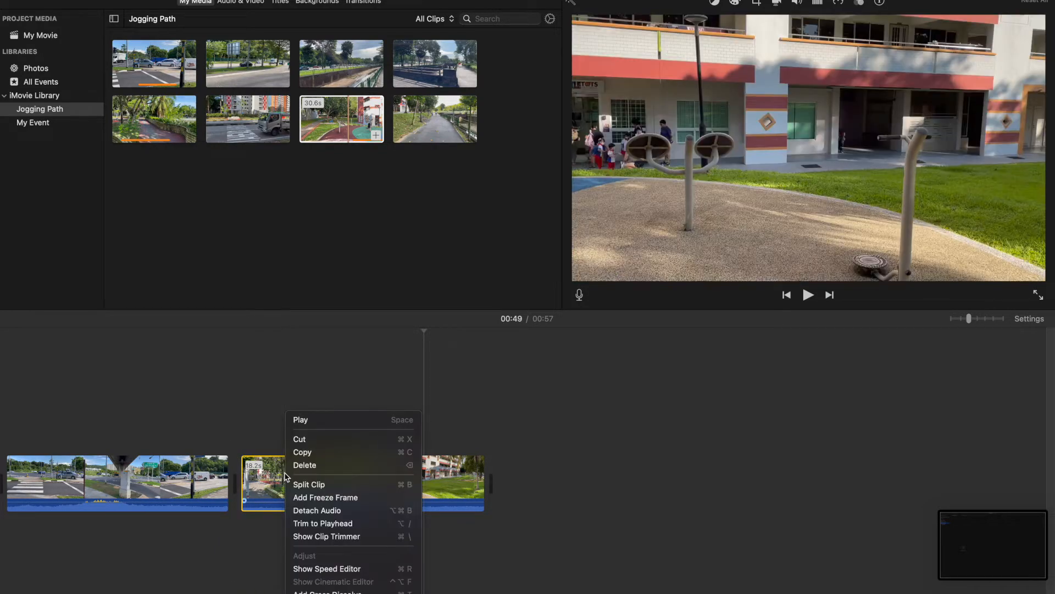
pyautogui.click(316, 537)
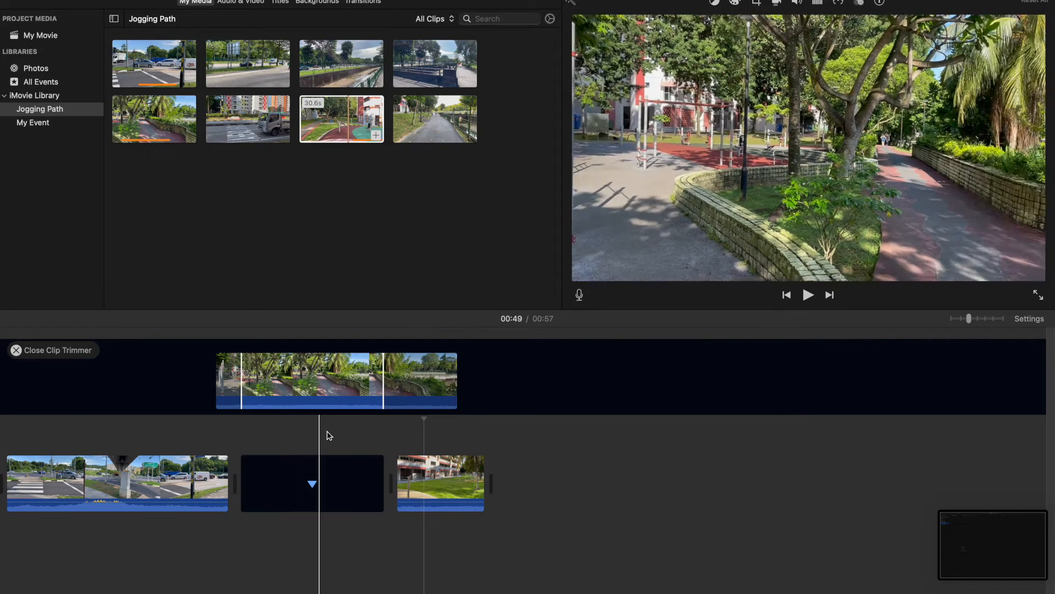
pyautogui.click(381, 390)
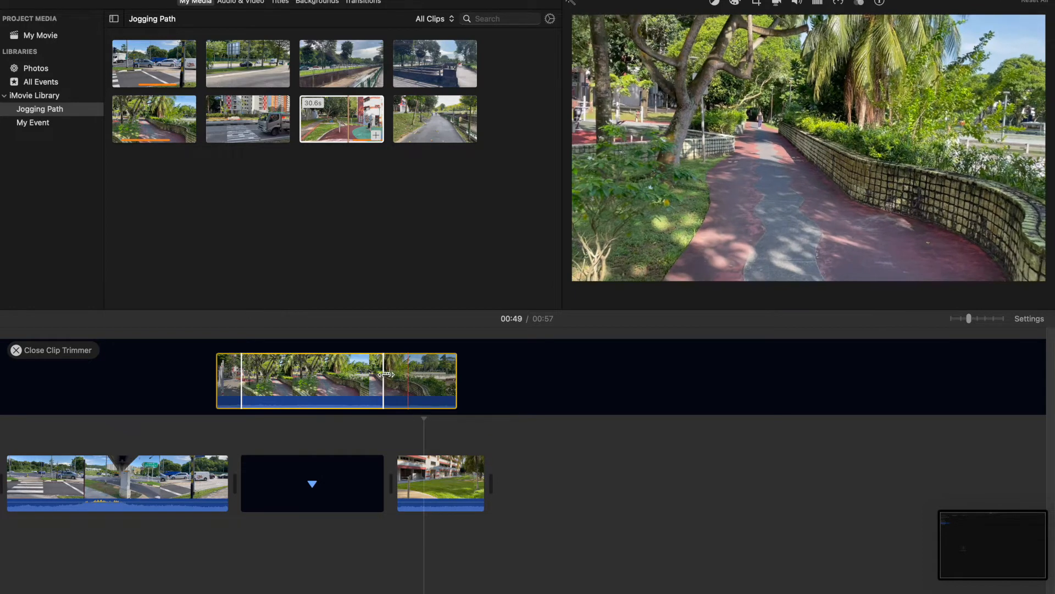
pyautogui.moveTo(383, 373); pyautogui.dragTo(374, 374)
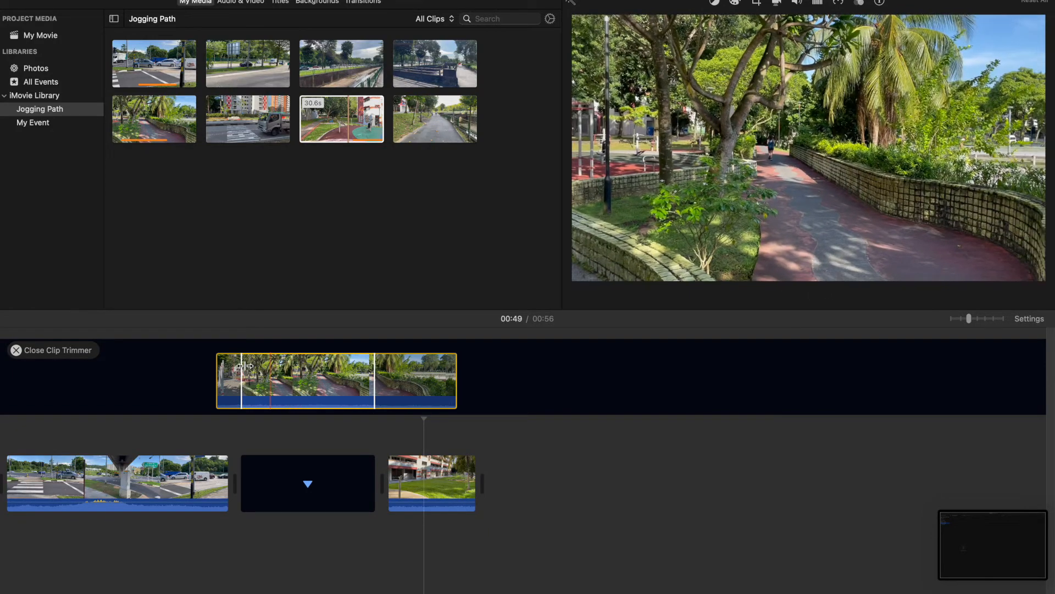
pyautogui.moveTo(244, 366); pyautogui.dragTo(251, 366)
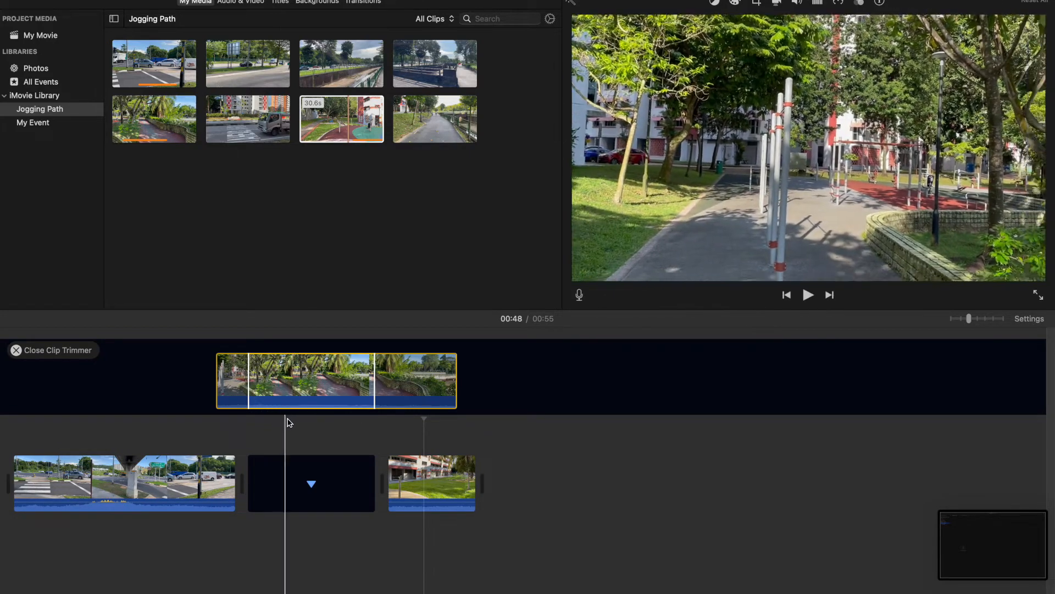
pyautogui.click(16, 350)
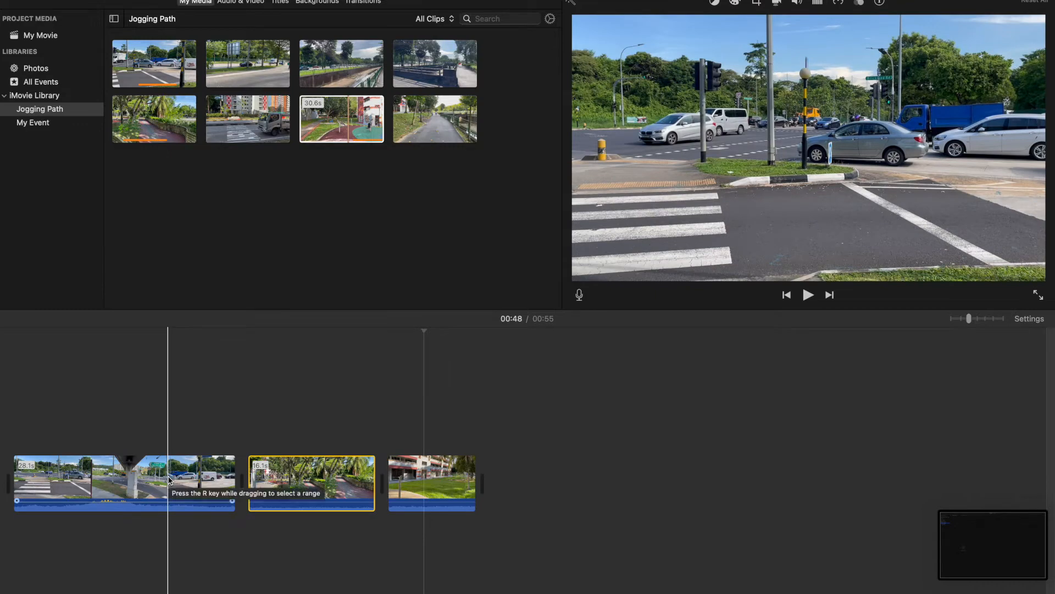
# Preview the first clip and trim it to a range starting at about 0:08
pyautogui.click(71, 477)
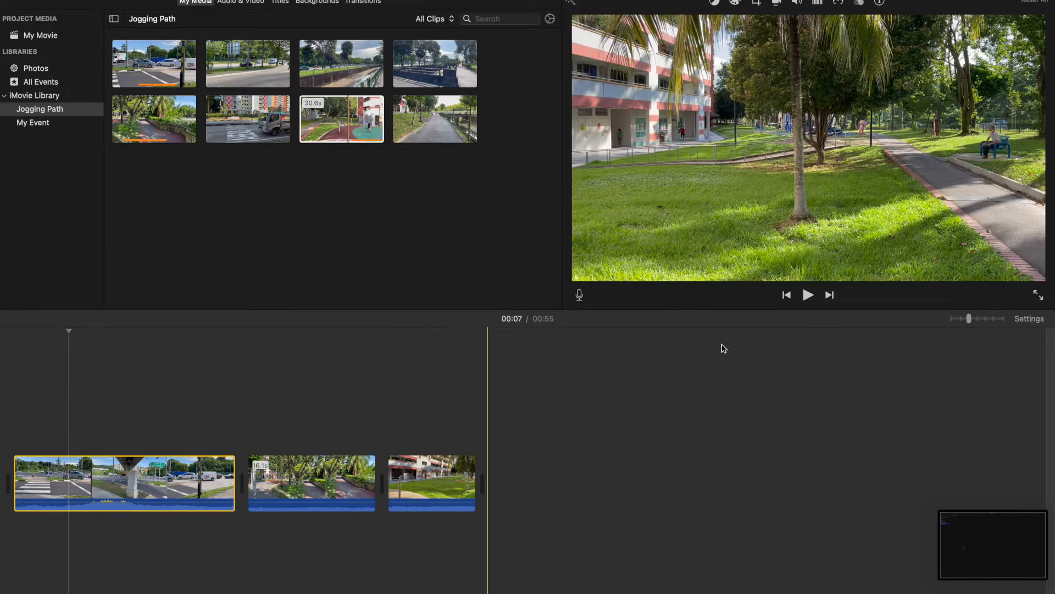
pyautogui.click(810, 300)
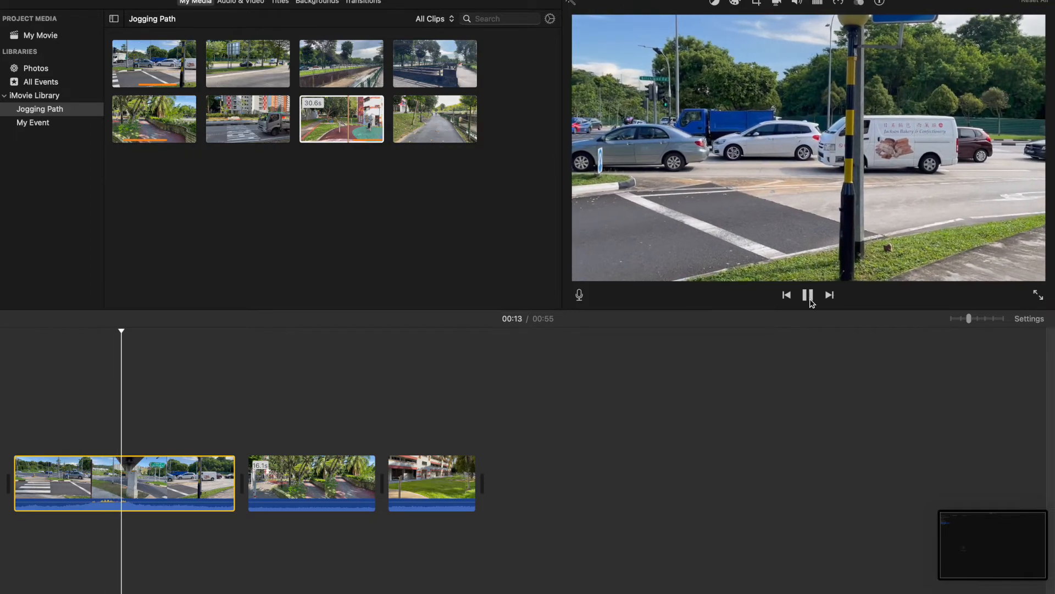
pyautogui.click(809, 296)
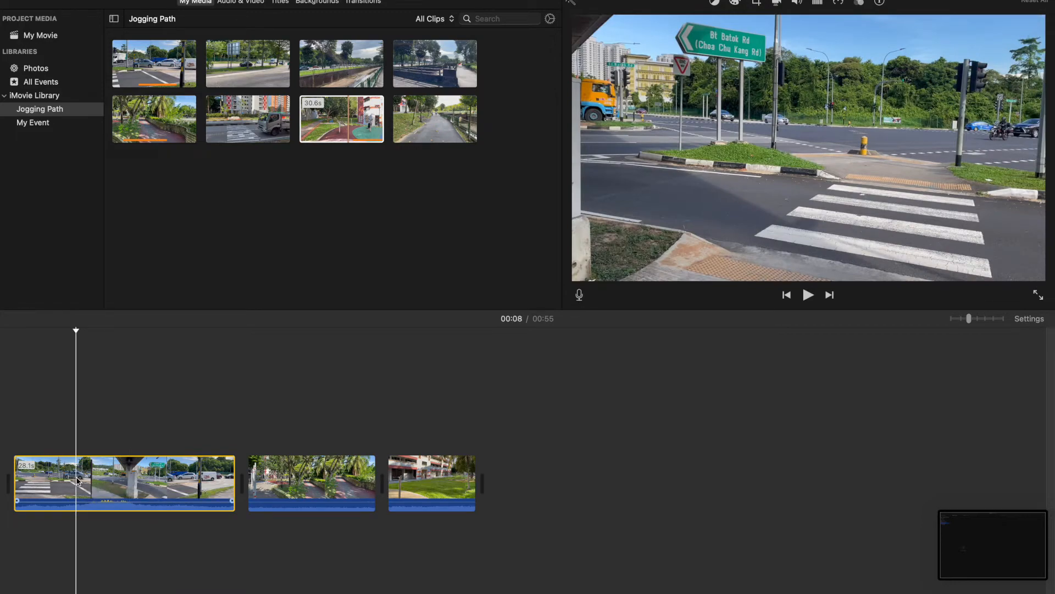
pyautogui.moveTo(78, 477); pyautogui.dragTo(236, 479)
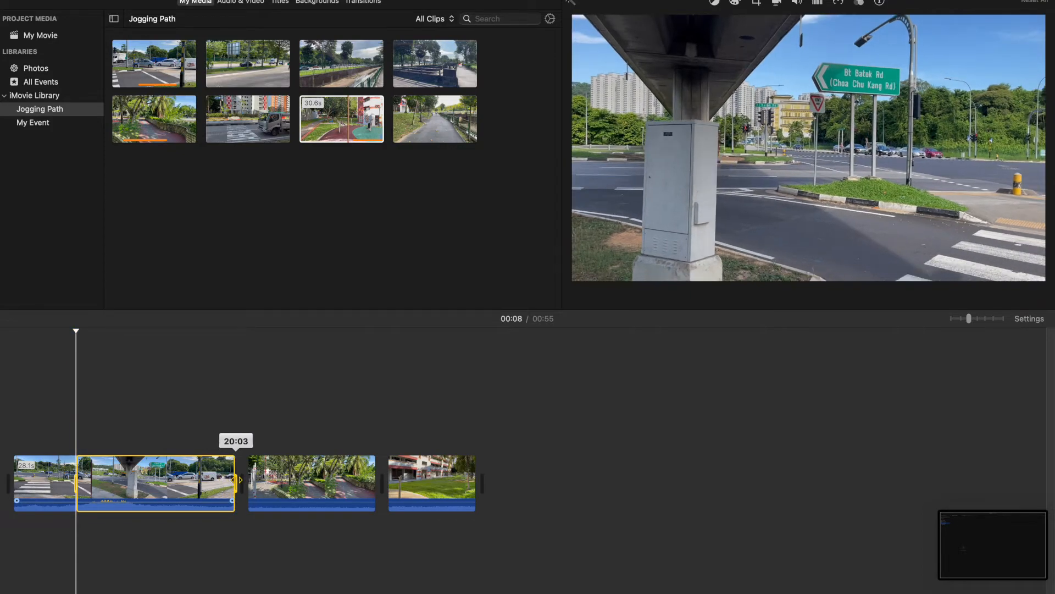
pyautogui.rightClick(204, 479)
pyautogui.click(221, 511)
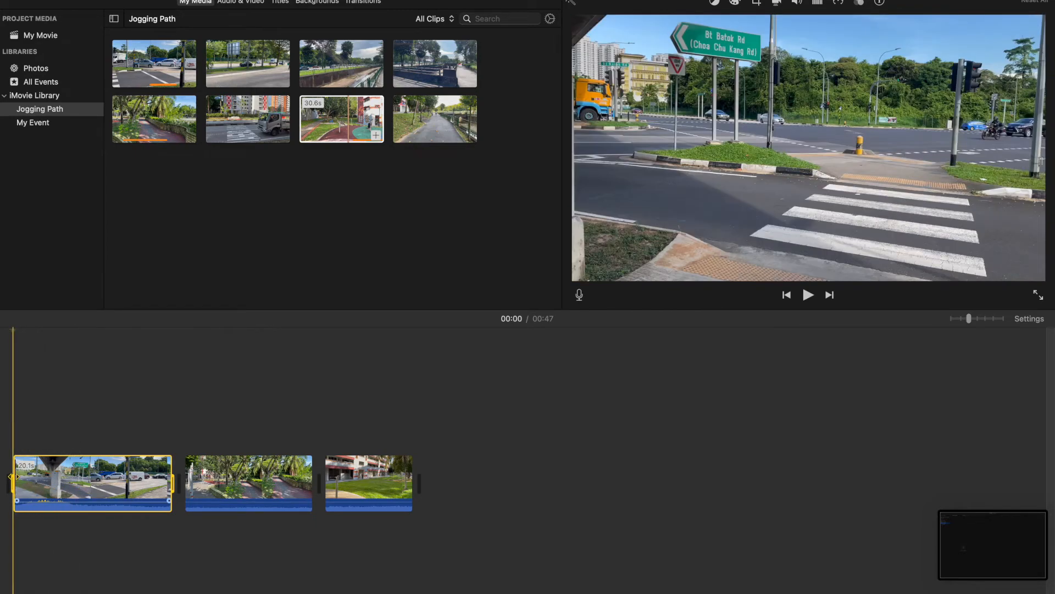
# Shorten the end of the second clip
pyautogui.moveTo(12, 475); pyautogui.dragTo(113, 476)
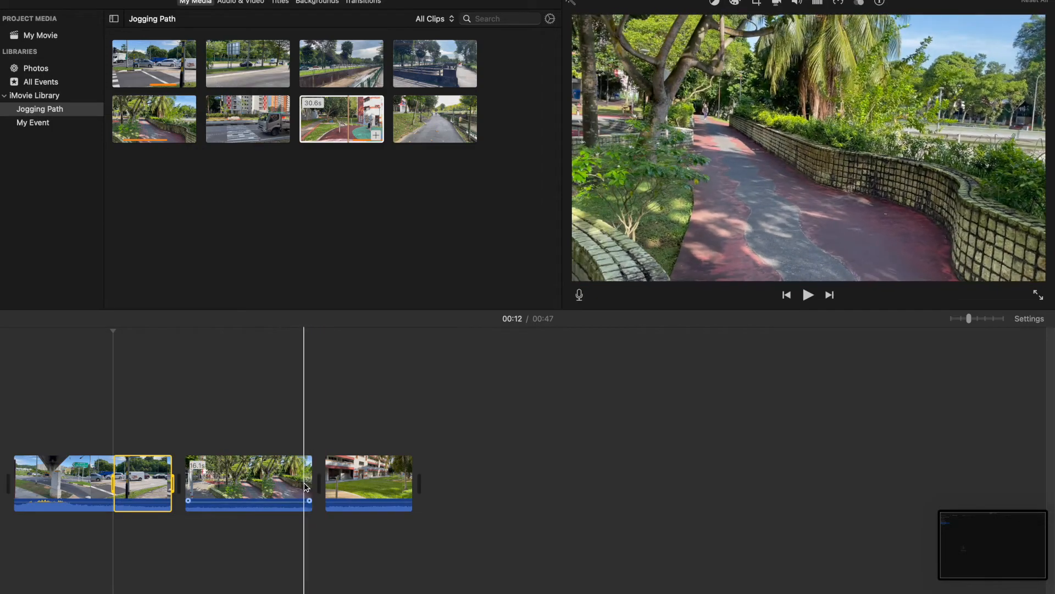
pyautogui.click(304, 482)
pyautogui.moveTo(310, 482); pyautogui.dragTo(255, 483)
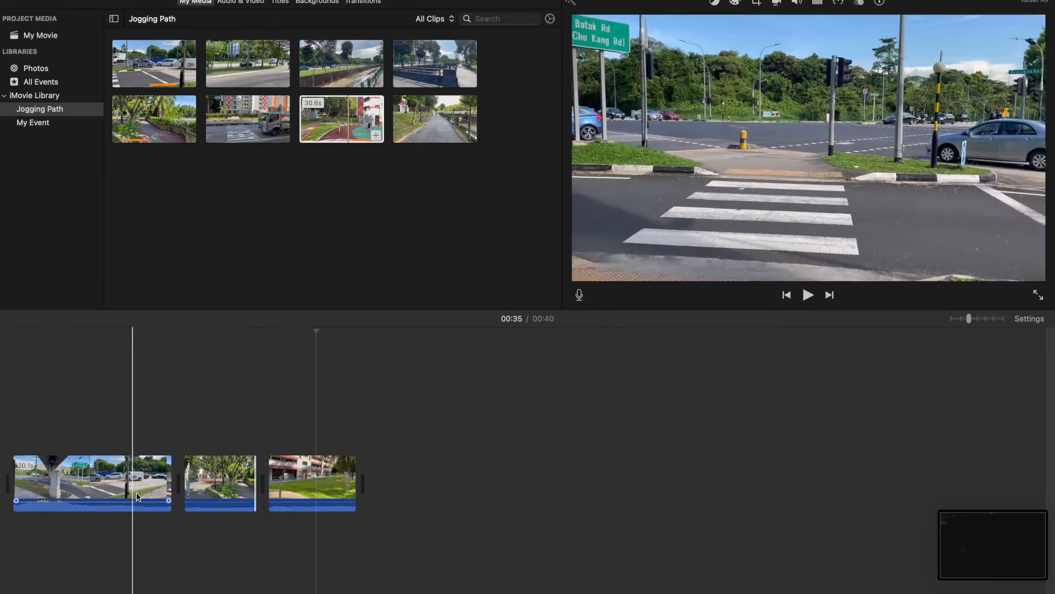
# Play back the edited movie to preview the trimmed clips
pyautogui.click(148, 491)
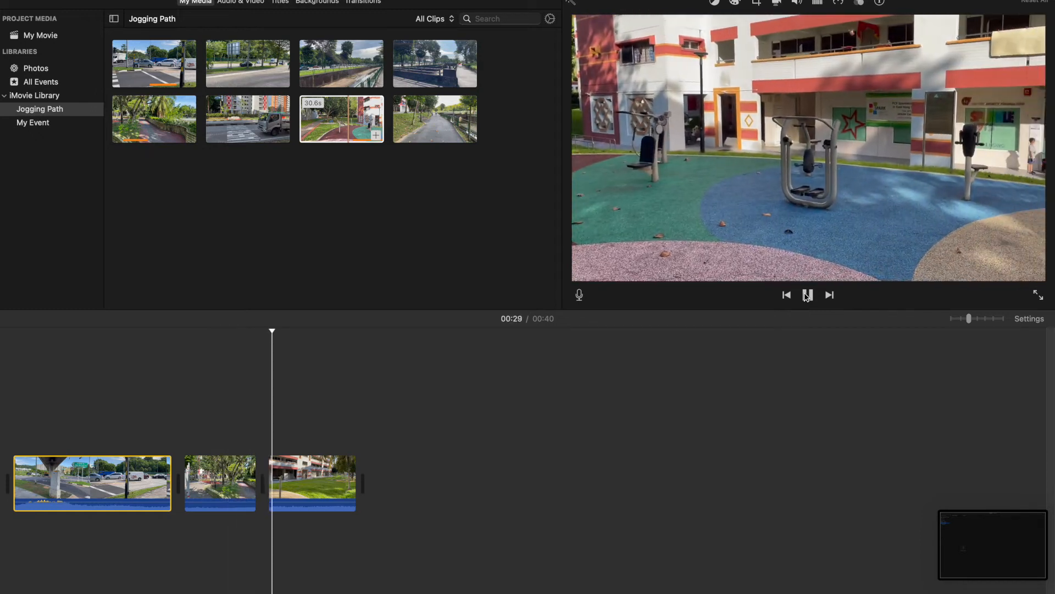
pyautogui.click(808, 295)
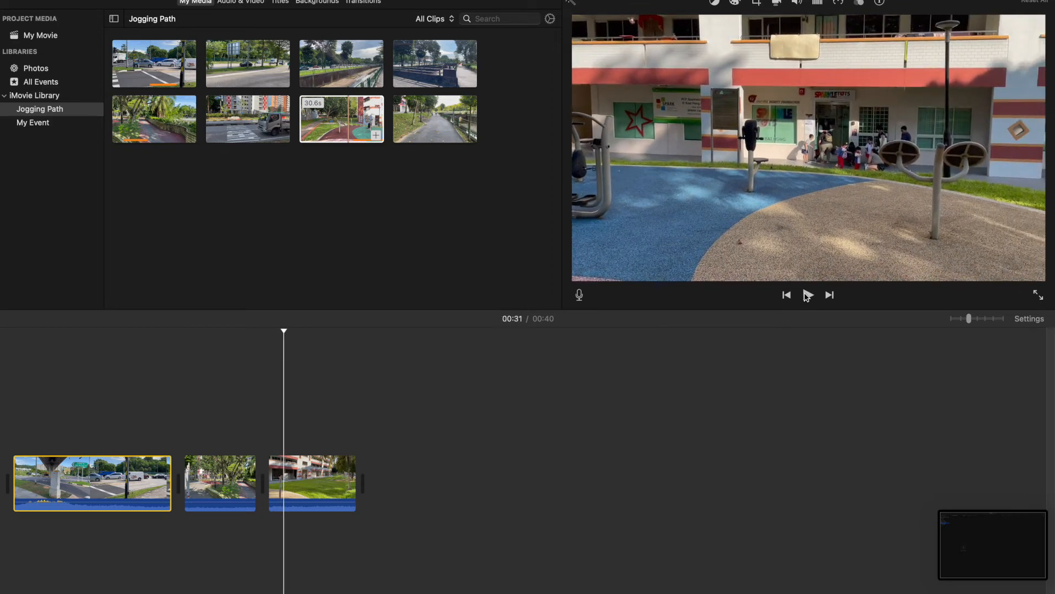